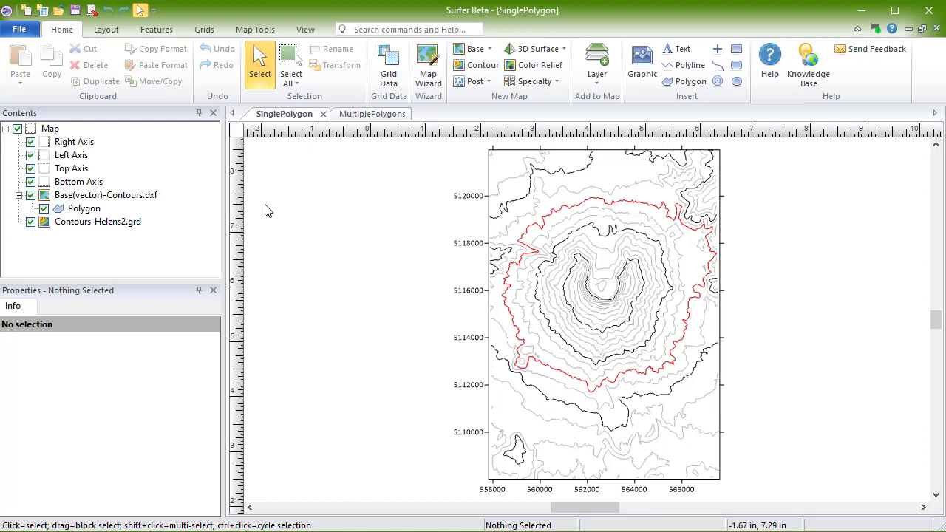
- Start Grid Data on the Helens data file and skip to the Kriging output settings
{"action": "left_click", "coordinate": [62, 30]}
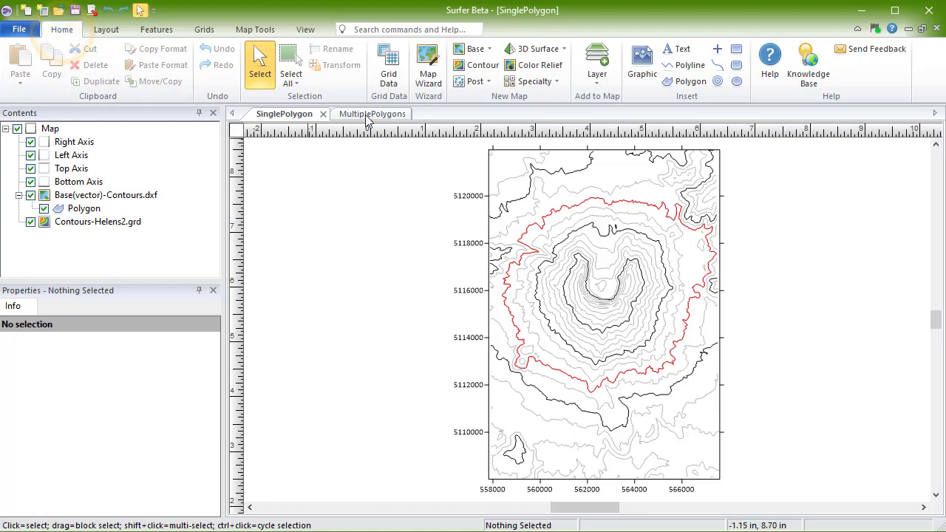
{"action": "left_click", "coordinate": [401, 74]}
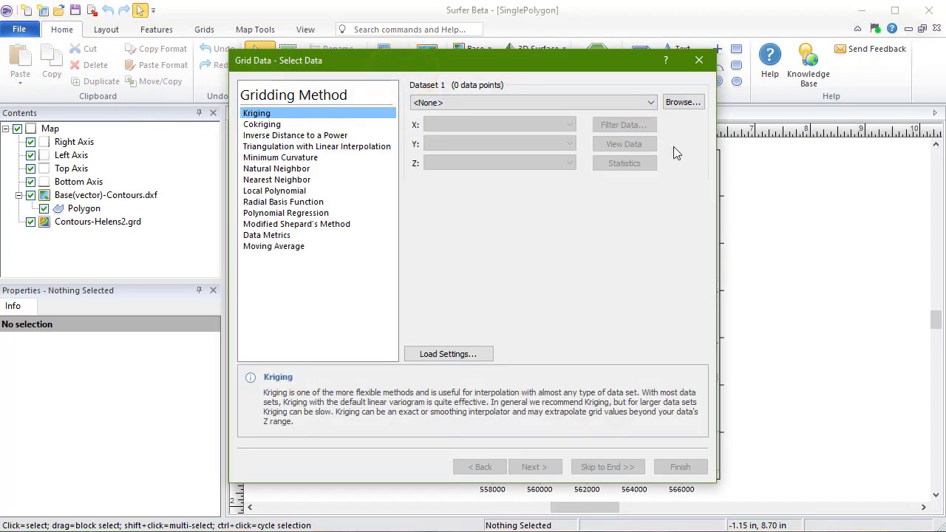
{"action": "left_click", "coordinate": [674, 102]}
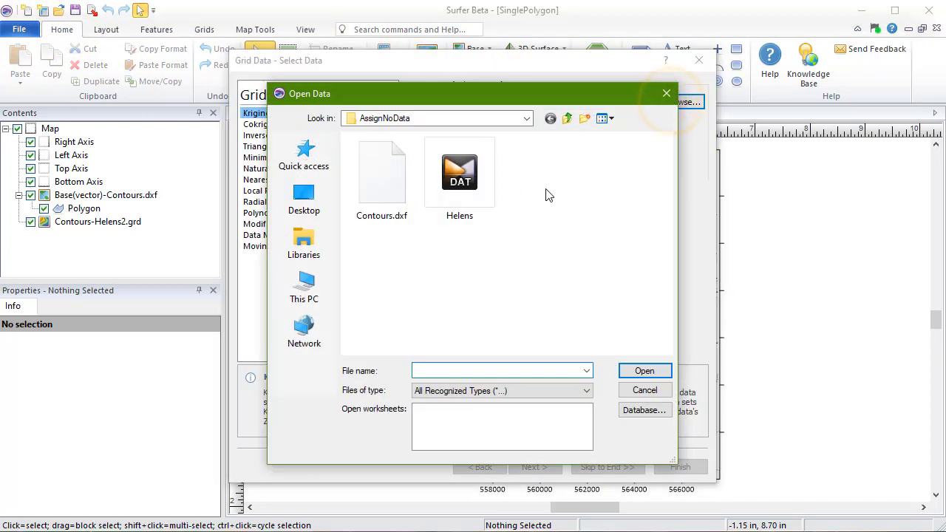
{"action": "left_click", "coordinate": [471, 191]}
{"action": "left_click", "coordinate": [655, 371]}
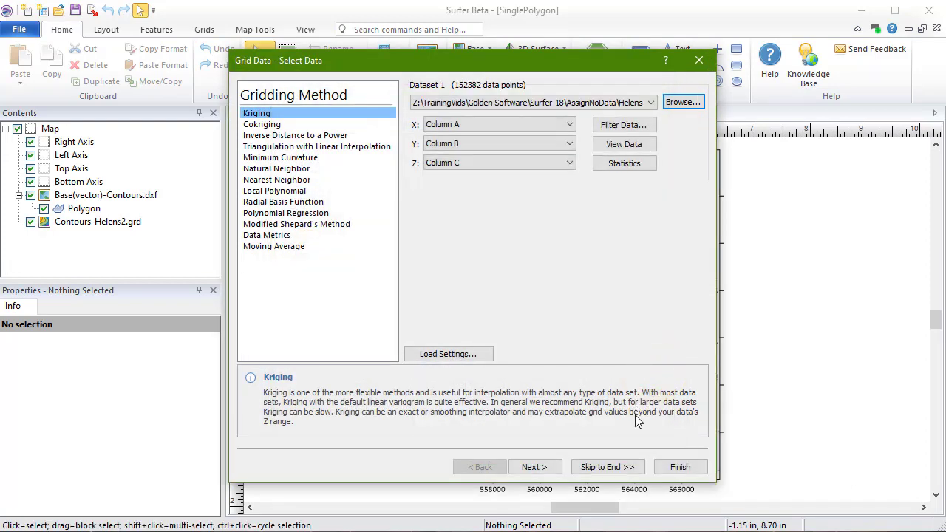
{"action": "left_click", "coordinate": [639, 467]}
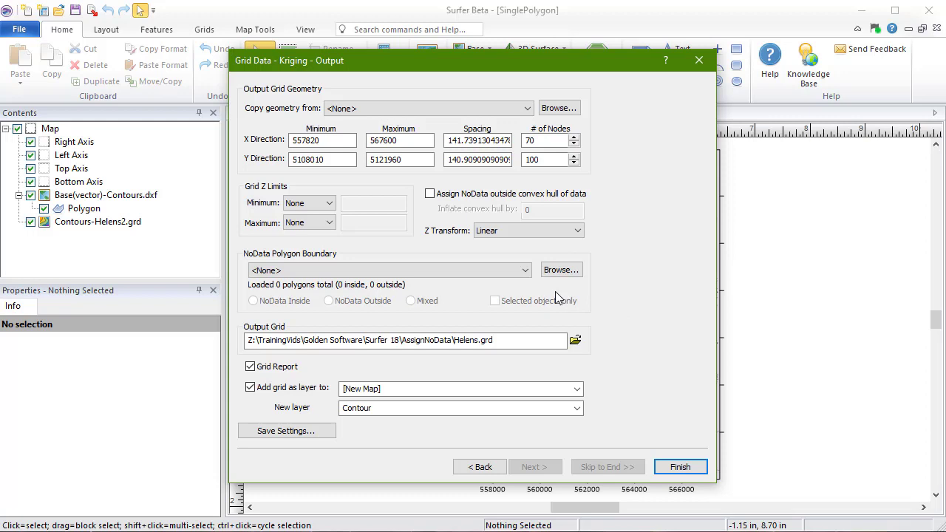
- Blank the Helens.grd Kriging grid outside the Base(vector)-Contours.dxf polygon and finish gridding
{"action": "left_click", "coordinate": [527, 270]}
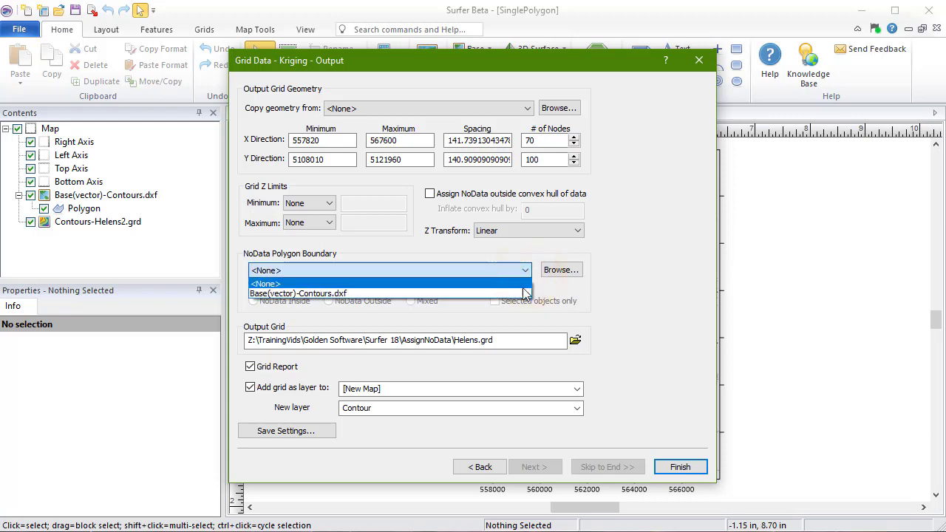
{"action": "left_click", "coordinate": [522, 293]}
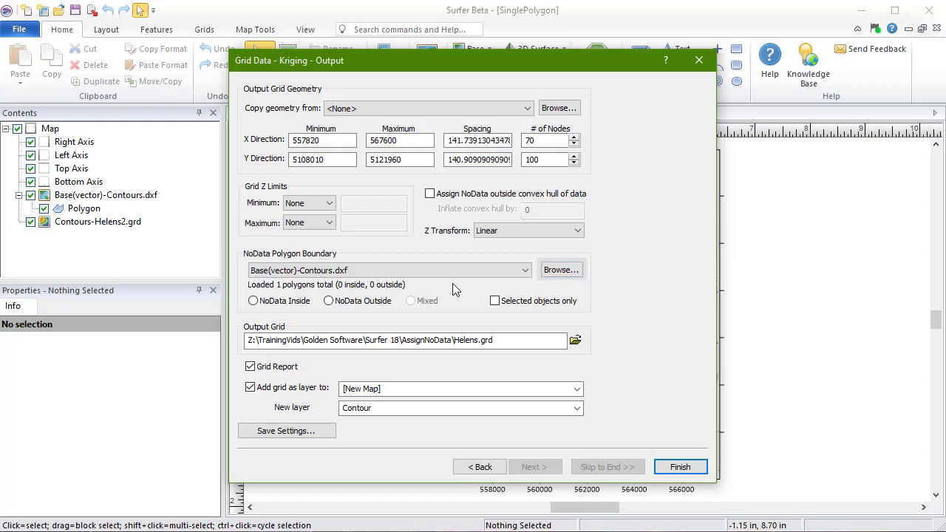
{"action": "left_click", "coordinate": [370, 305]}
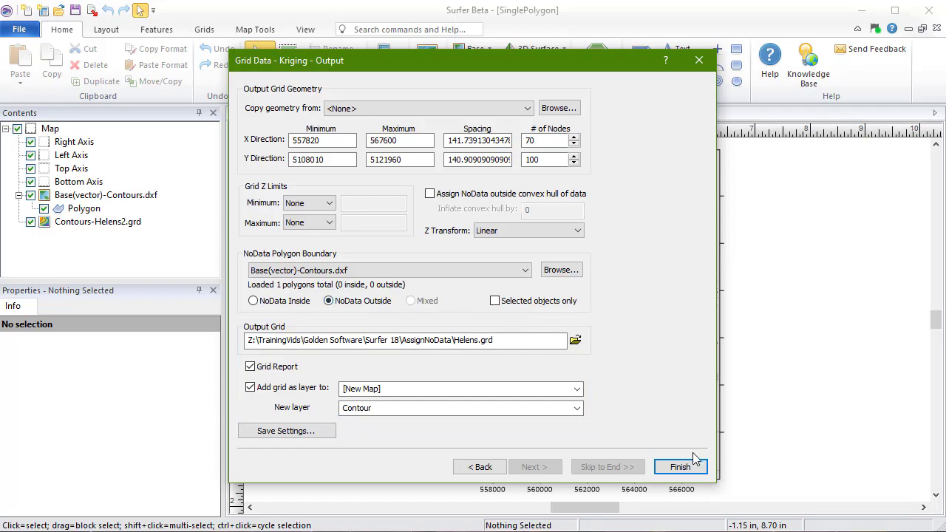
{"action": "left_click", "coordinate": [681, 467]}
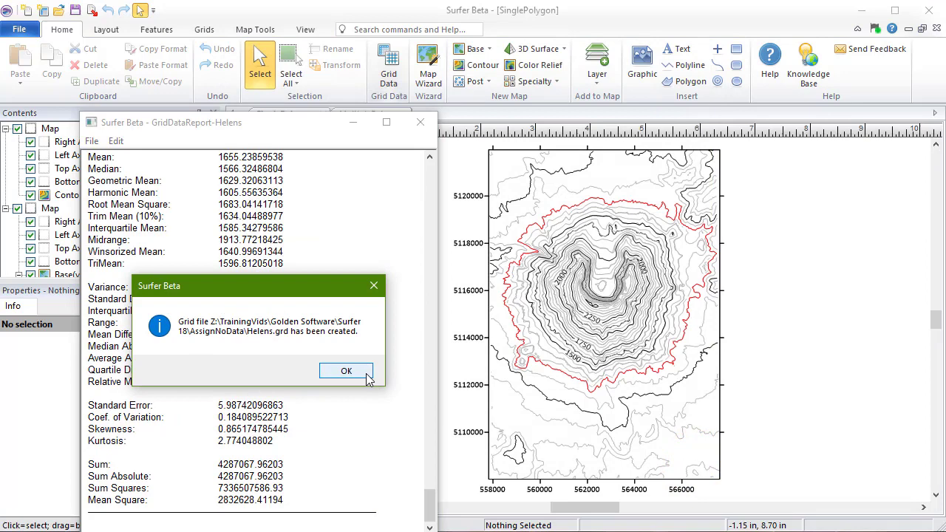
- Dismiss the grid-created message and close the grid report without saving
{"action": "left_click", "coordinate": [366, 374]}
{"action": "left_click", "coordinate": [419, 122]}
{"action": "left_click", "coordinate": [293, 371]}
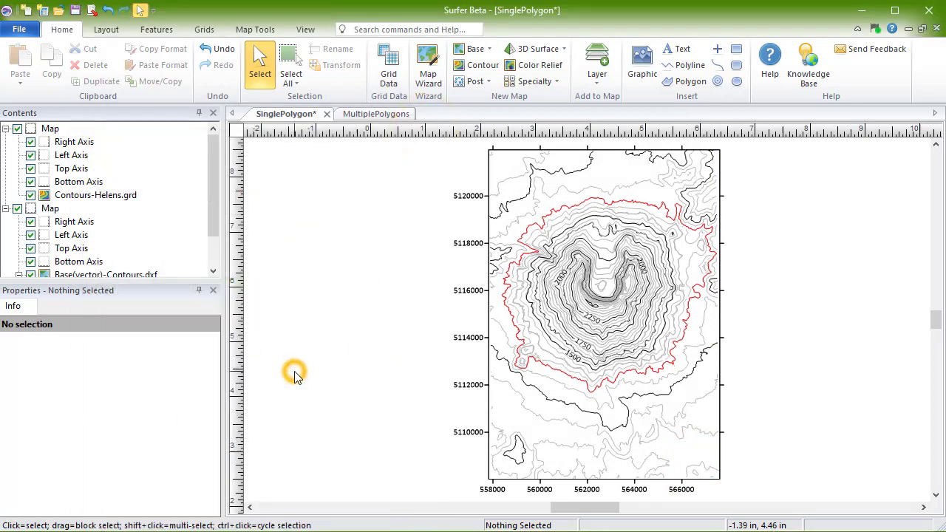
- Move the new contour map beside the original Helens map, then switch to MultiplePolygons
{"action": "left_click", "coordinate": [49, 128]}
{"action": "left_click_drag", "start_coordinate": [581, 352], "coordinate": [869, 359]}
{"action": "key", "text": "ctrl+a"}
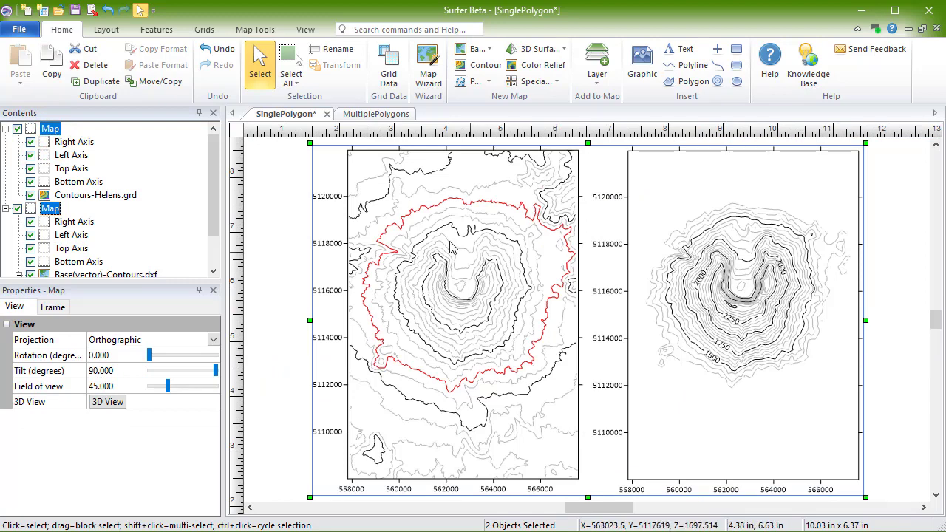
{"action": "left_click", "coordinate": [365, 115]}
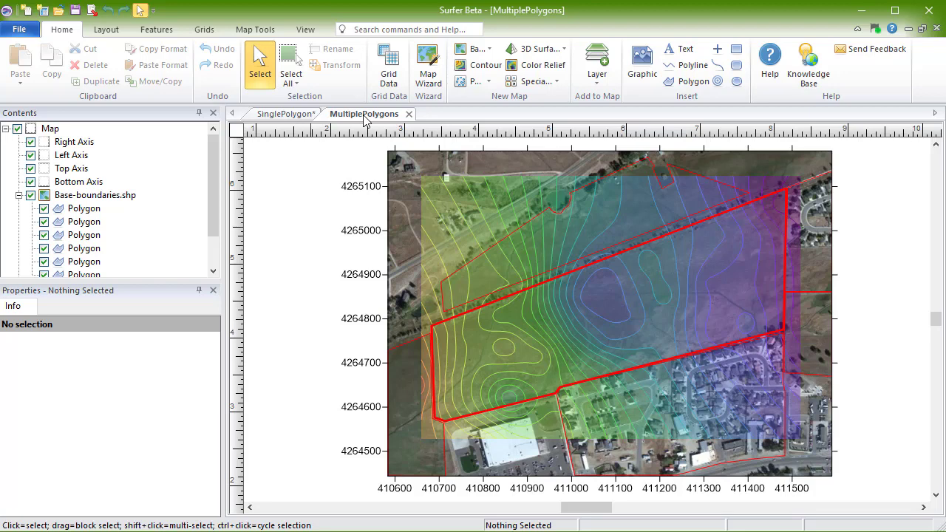
- Select the bold red parcel polygon and bring up Grids > Assign NoData
{"action": "left_click", "coordinate": [547, 281]}
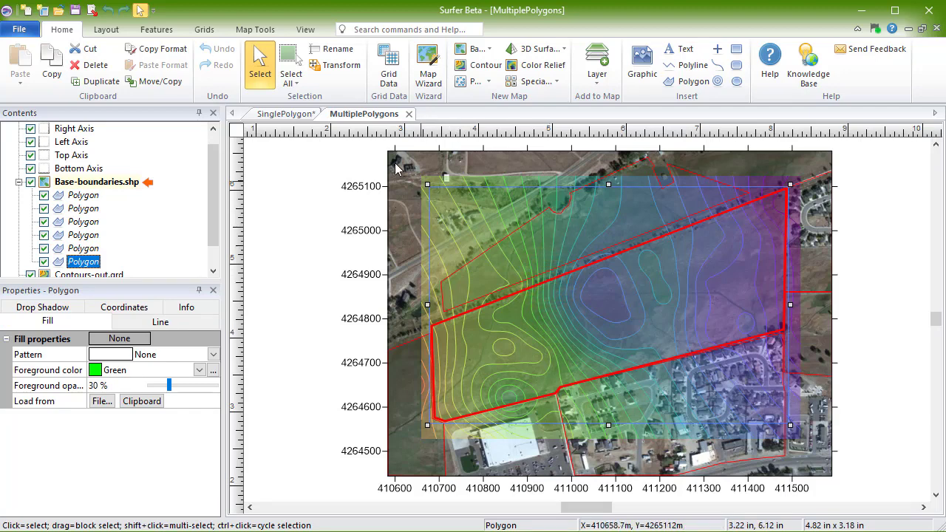
{"action": "left_click", "coordinate": [209, 31]}
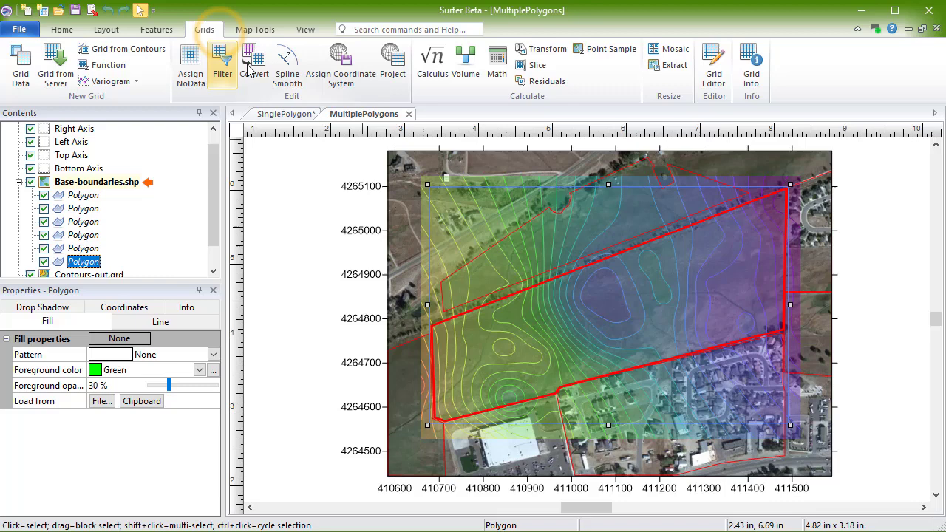
{"action": "left_click", "coordinate": [191, 82]}
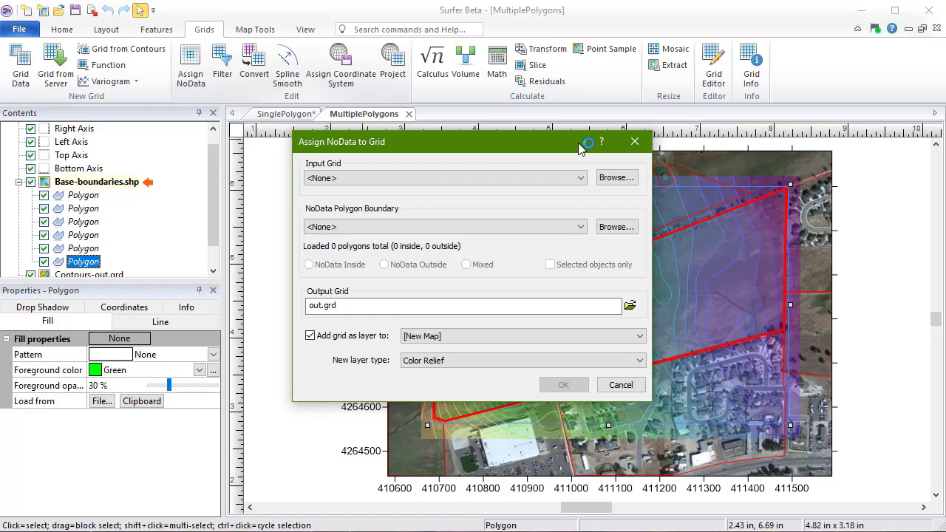
- Set the input grid to Contours-out.grd and the NoData boundary to Base-boundaries.shp
{"action": "left_click", "coordinate": [581, 179]}
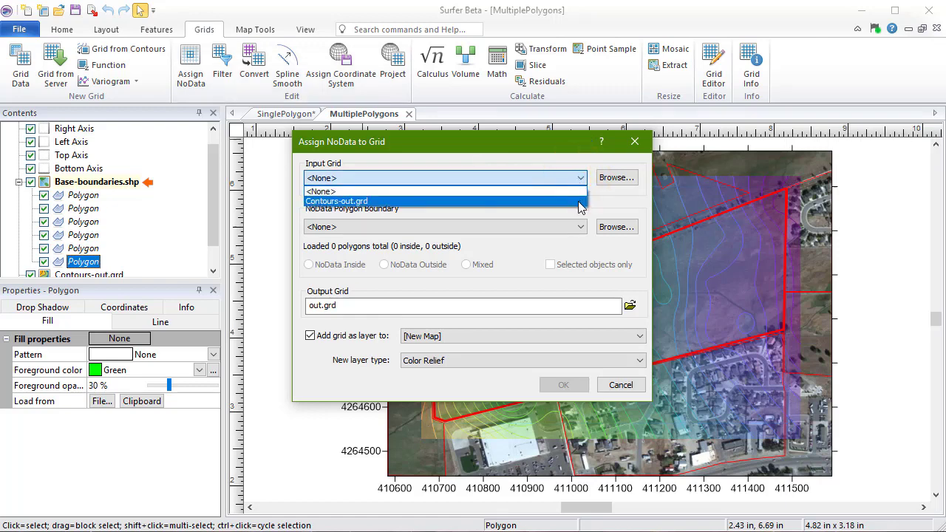
{"action": "left_click", "coordinate": [580, 202]}
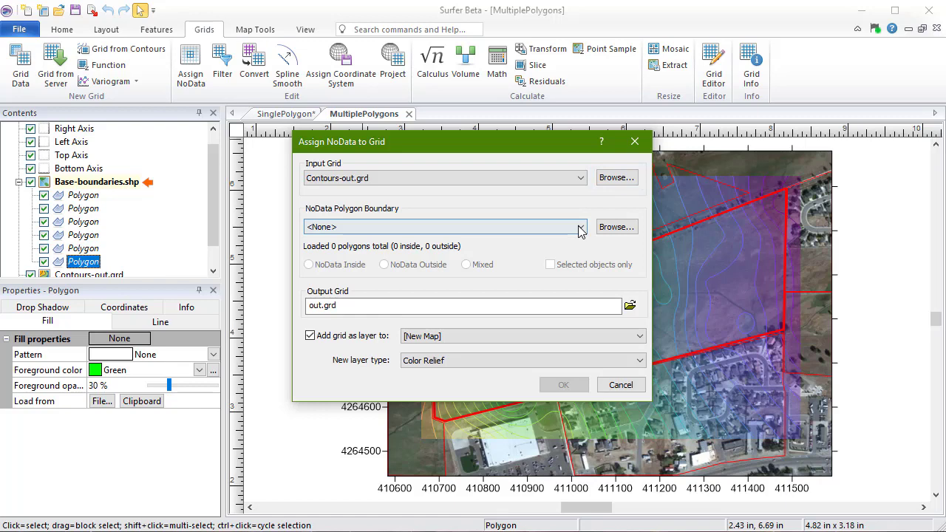
{"action": "left_click", "coordinate": [580, 230]}
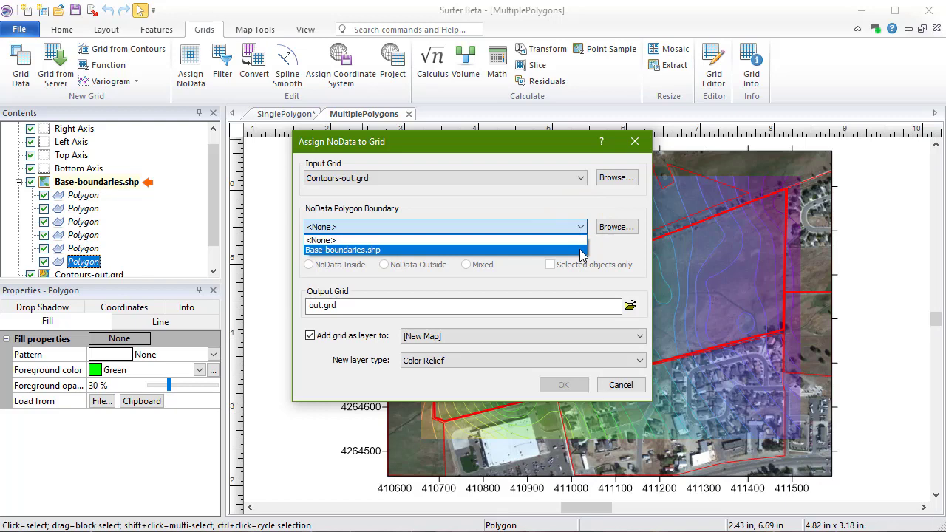
{"action": "left_click", "coordinate": [581, 250]}
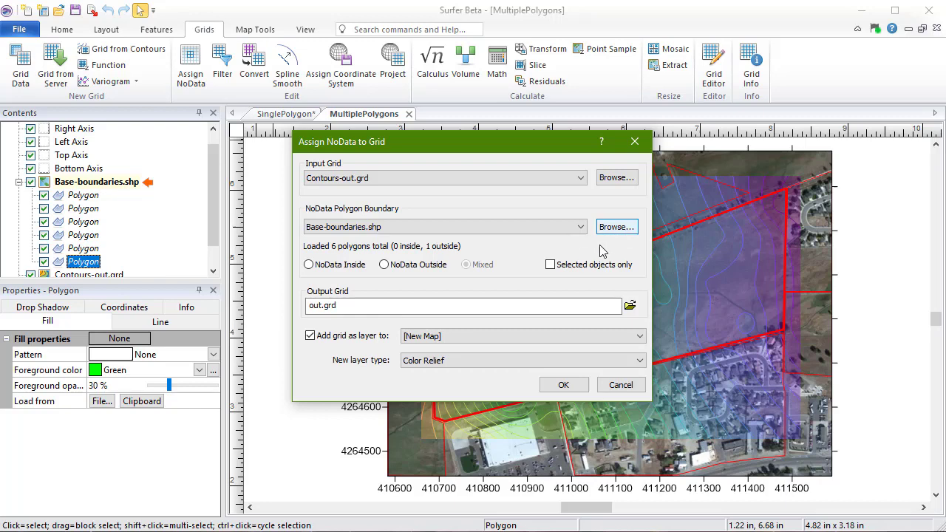
- Limit the boundary to the selected parcel, name the output grid_blanked.grd, and skip adding a layer
{"action": "left_click", "coordinate": [551, 267]}
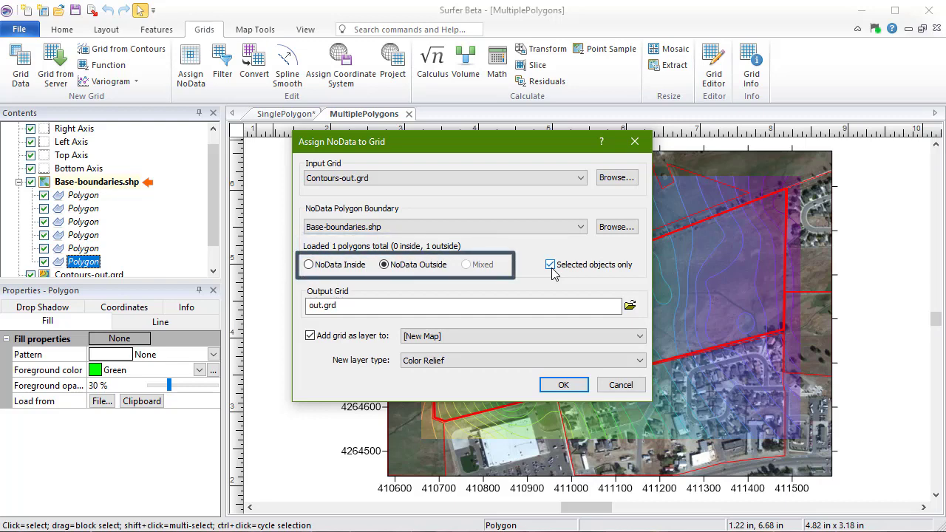
{"action": "left_click", "coordinate": [323, 306]}
{"action": "key", "text": "BackSpace"}
{"action": "key", "text": "BackSpace"}
{"action": "key", "text": "BackSpace"}
{"action": "type", "text": "grid"}
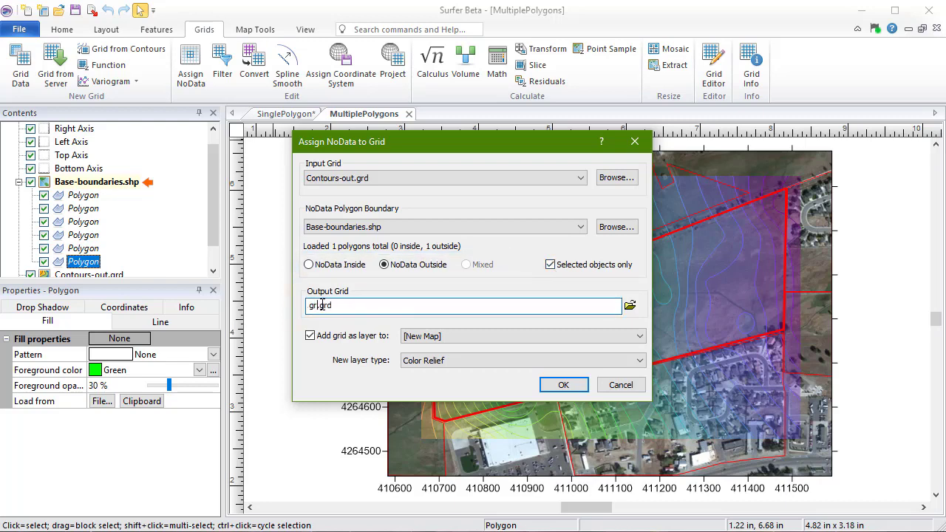
{"action": "type", "text": "_blanked"}
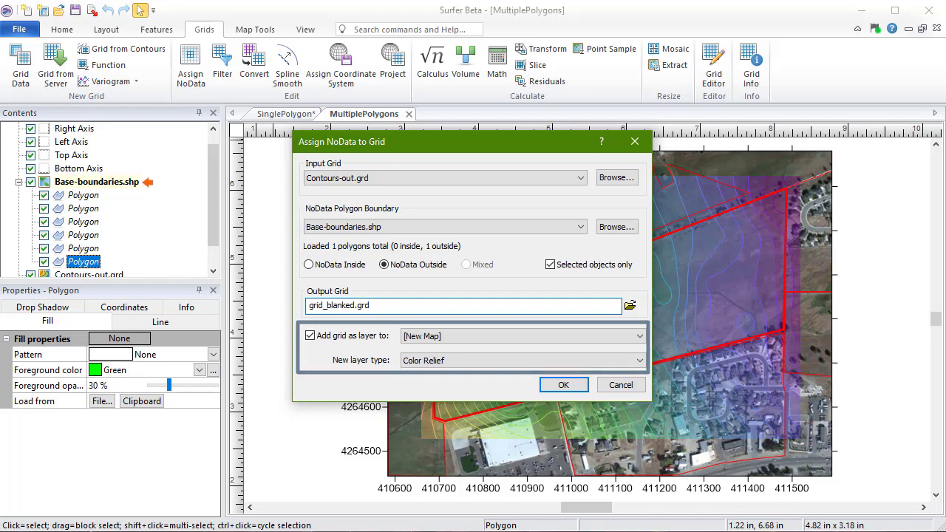
{"action": "left_click", "coordinate": [309, 336]}
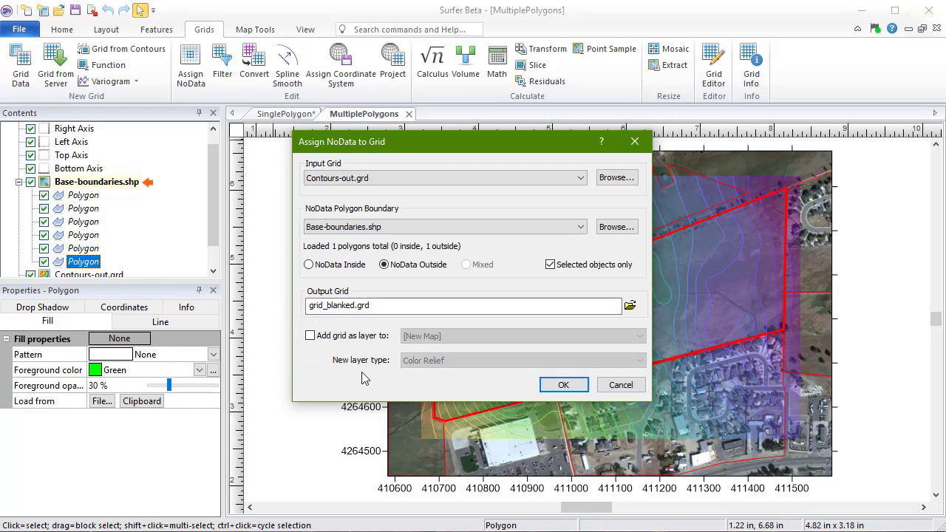
- Run Assign NoData, exporting a GS Reference (Version 2) file, and confirm the result
{"action": "left_click", "coordinate": [581, 385]}
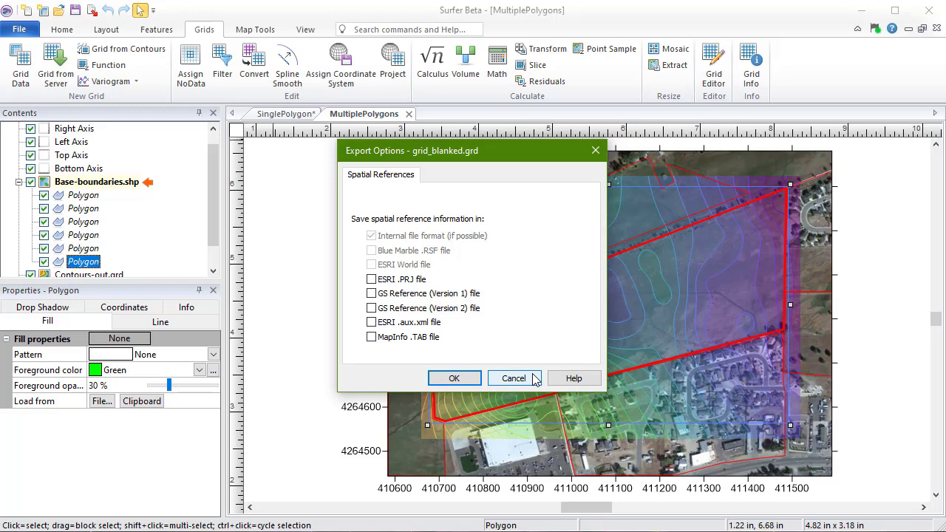
{"action": "left_click", "coordinate": [371, 307]}
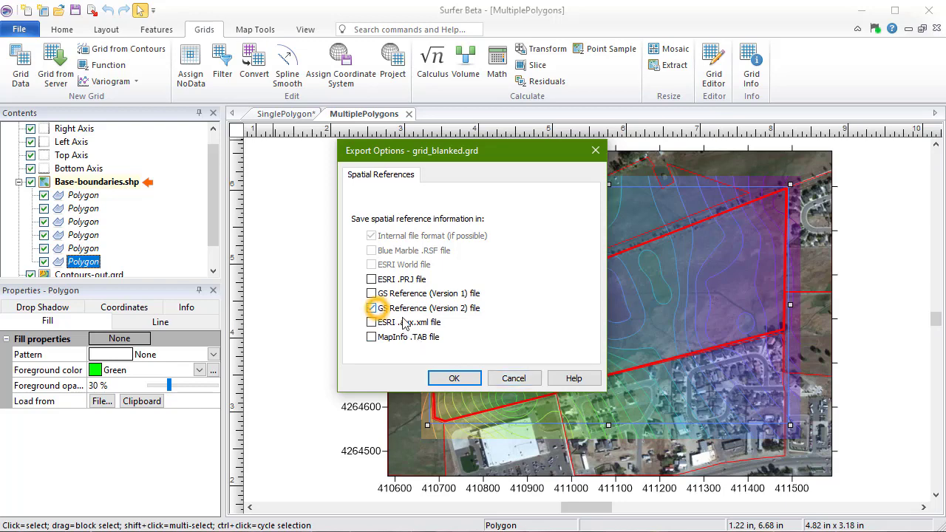
{"action": "left_click", "coordinate": [475, 378]}
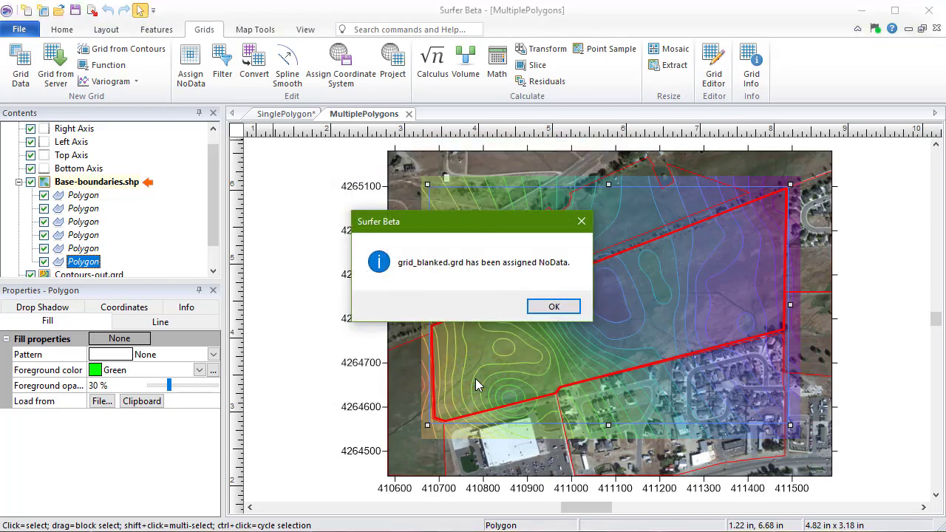
{"action": "left_click", "coordinate": [566, 307]}
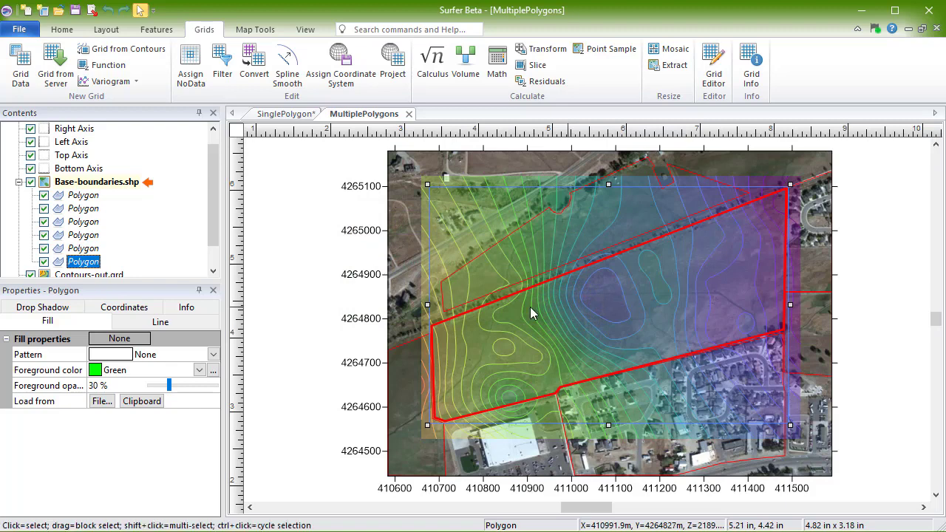
- Replace the Contours-out.grd contour layer's grid file with grid_blanked.grd
{"action": "left_click_drag", "start_coordinate": [212, 227], "coordinate": [212, 244]}
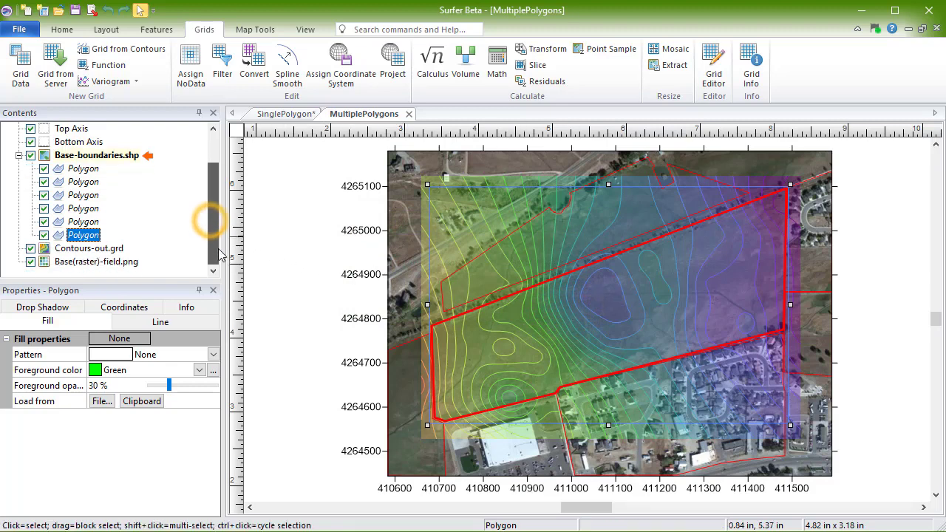
{"action": "left_click", "coordinate": [45, 249]}
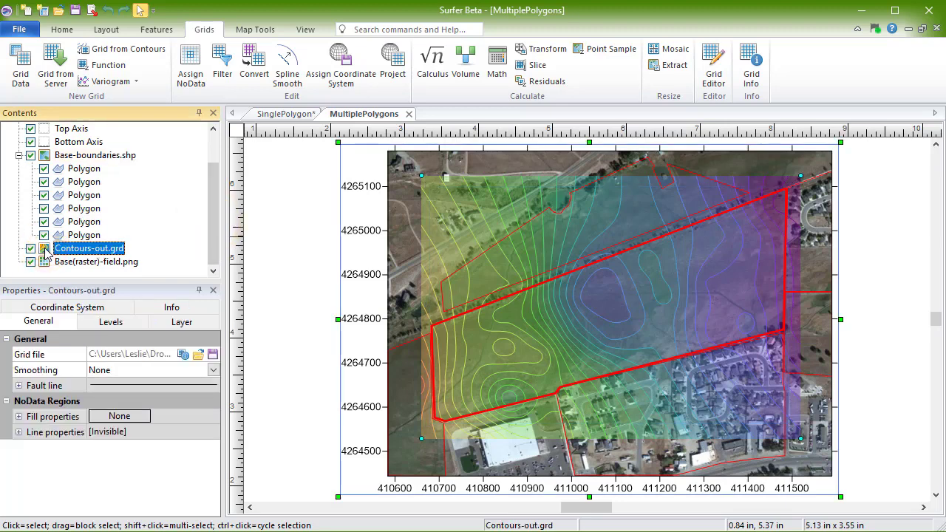
{"action": "left_click", "coordinate": [199, 356]}
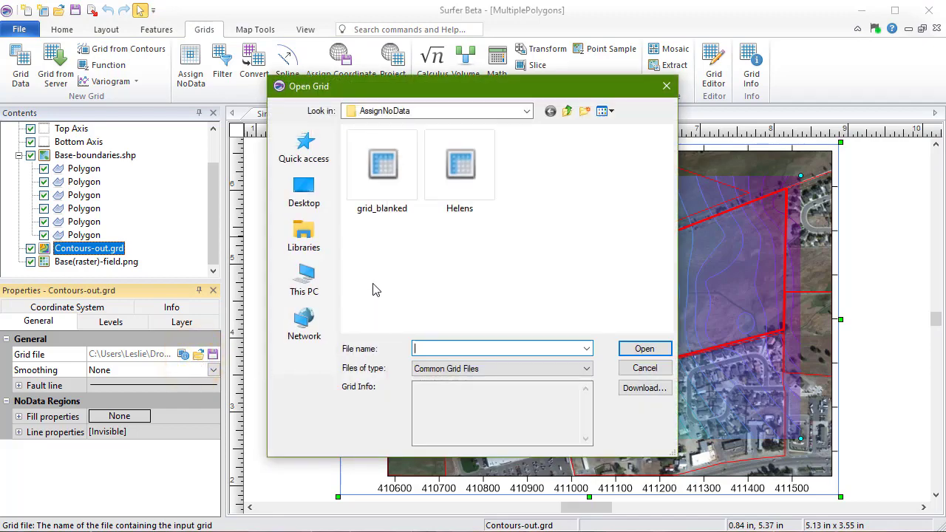
{"action": "left_click", "coordinate": [381, 166]}
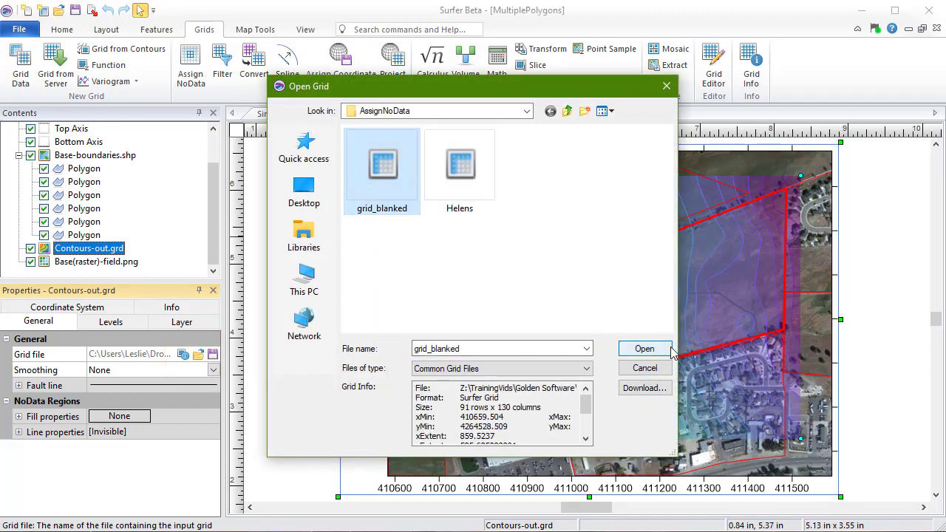
{"action": "left_click", "coordinate": [645, 348]}
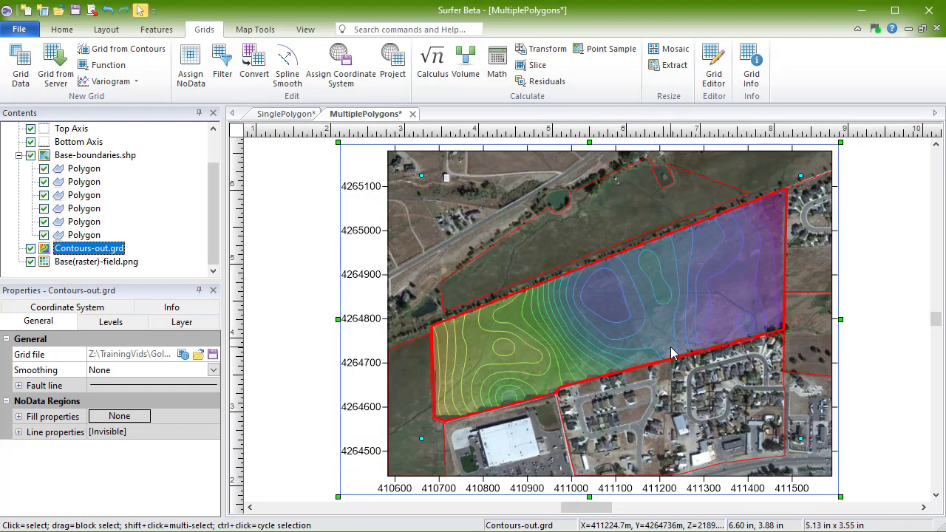